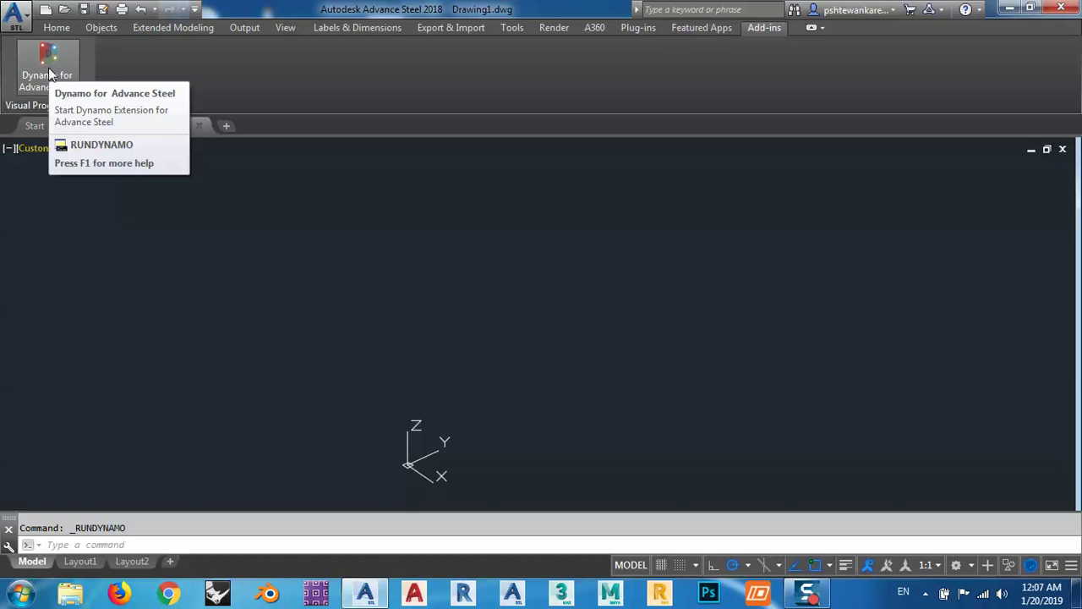
Start a new Dynamo graph, view its 3D background preview zoomed to fit, then close Dynamo.
{"action": "left_click", "coordinate": [42, 68]}
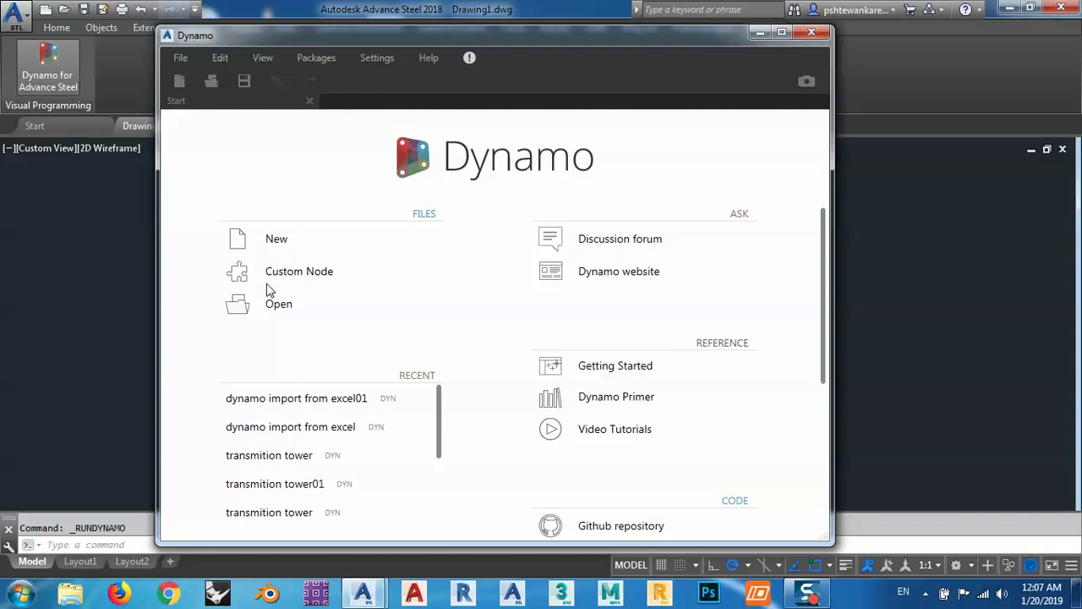
{"action": "left_click", "coordinate": [272, 247]}
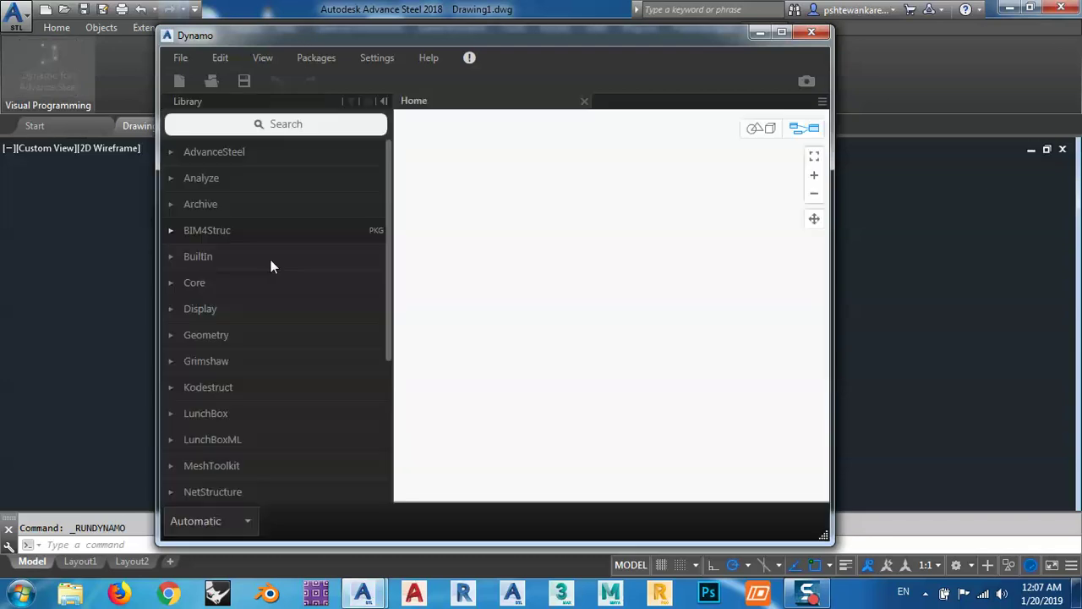
{"action": "left_click", "coordinate": [765, 127]}
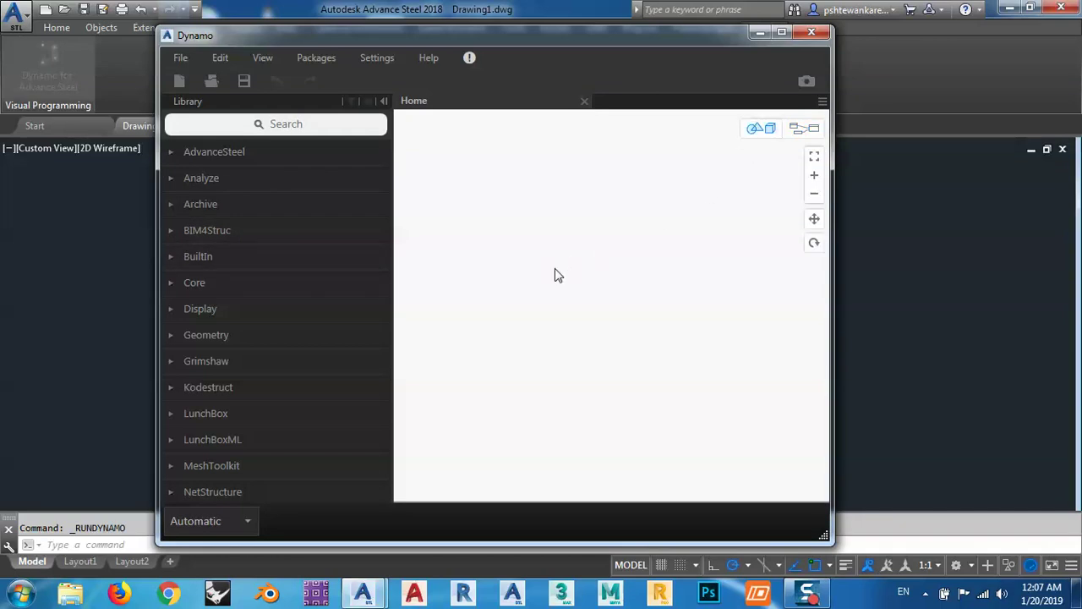
{"action": "right_click", "coordinate": [517, 234]}
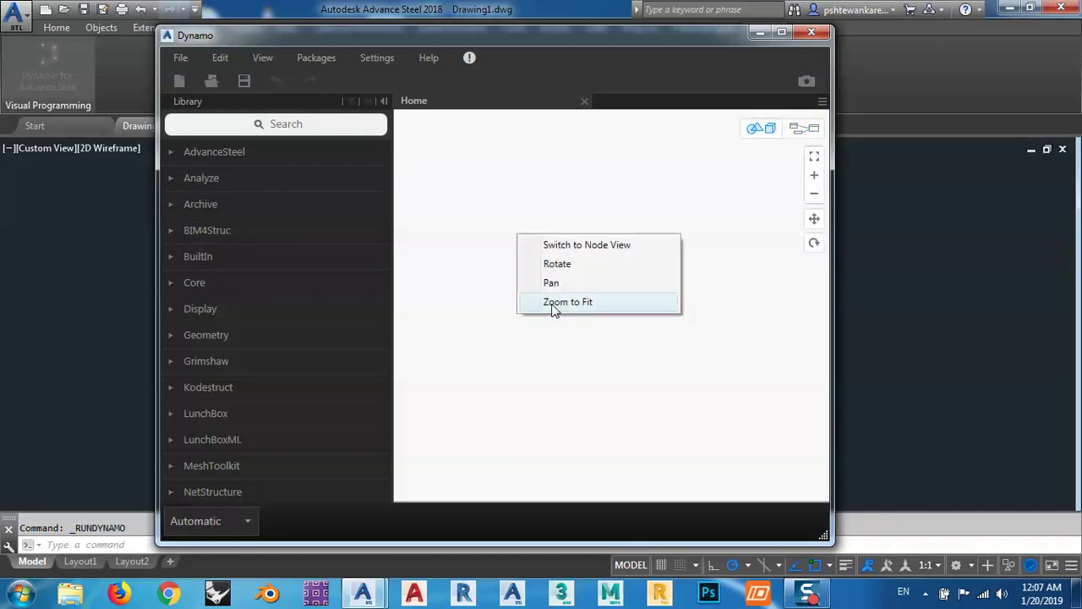
{"action": "left_click", "coordinate": [552, 306]}
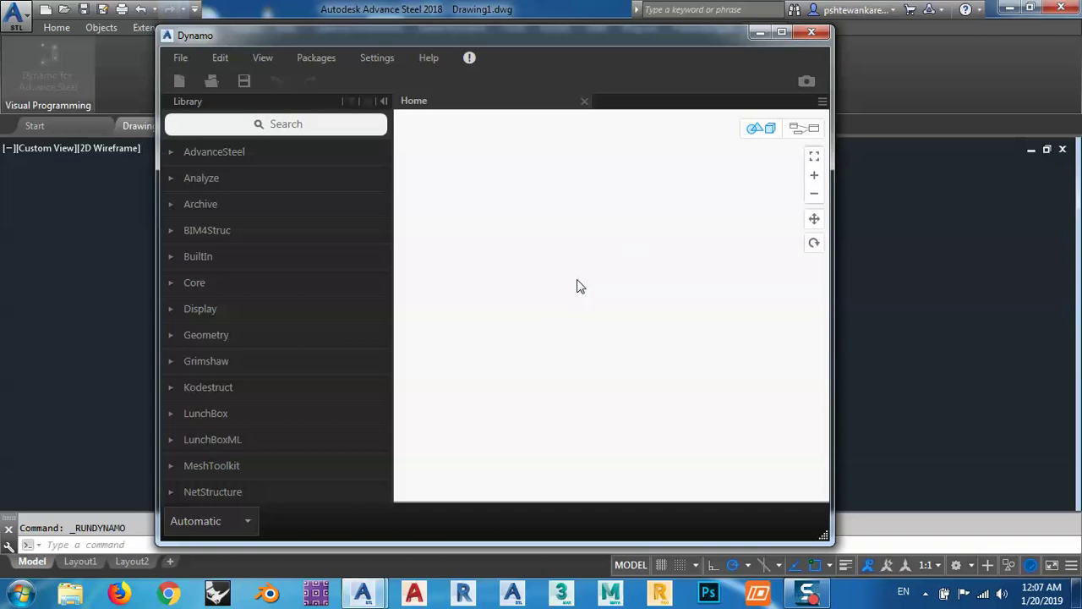
{"action": "left_click", "coordinate": [815, 37]}
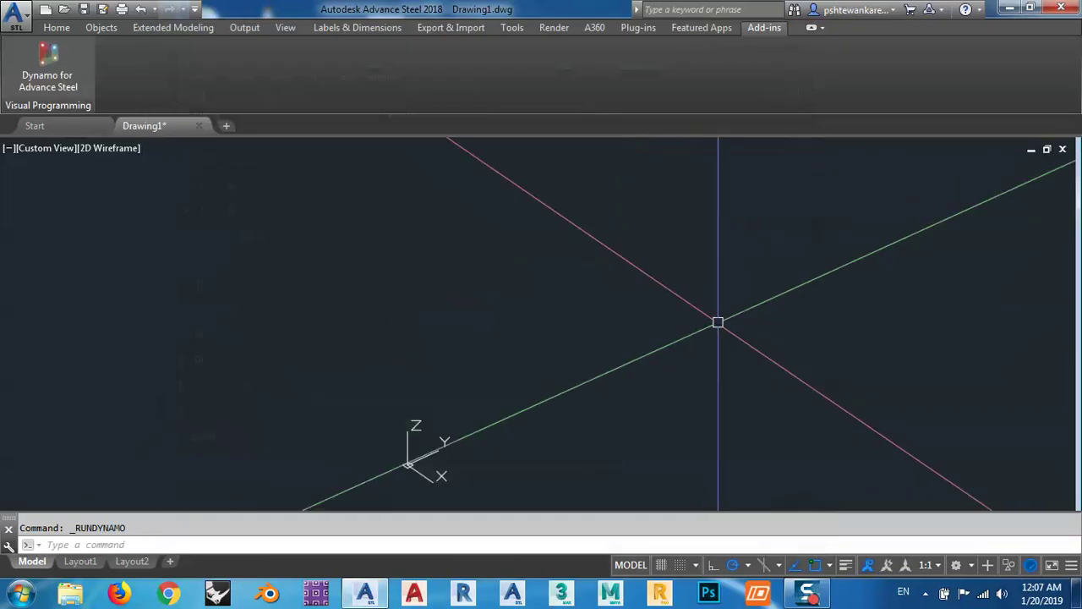
Exit Advance Steel 2018 without saving Drawing1.dwg.
{"action": "mouse_move", "coordinate": [276, 488]}
{"action": "middle_mouse_down"}
{"action": "mouse_move", "coordinate": [285, 451]}
{"action": "mouse_move", "coordinate": [387, 404]}
{"action": "mouse_move", "coordinate": [336, 313]}
{"action": "mouse_move", "coordinate": [800, 140]}
{"action": "middle_mouse_up"}
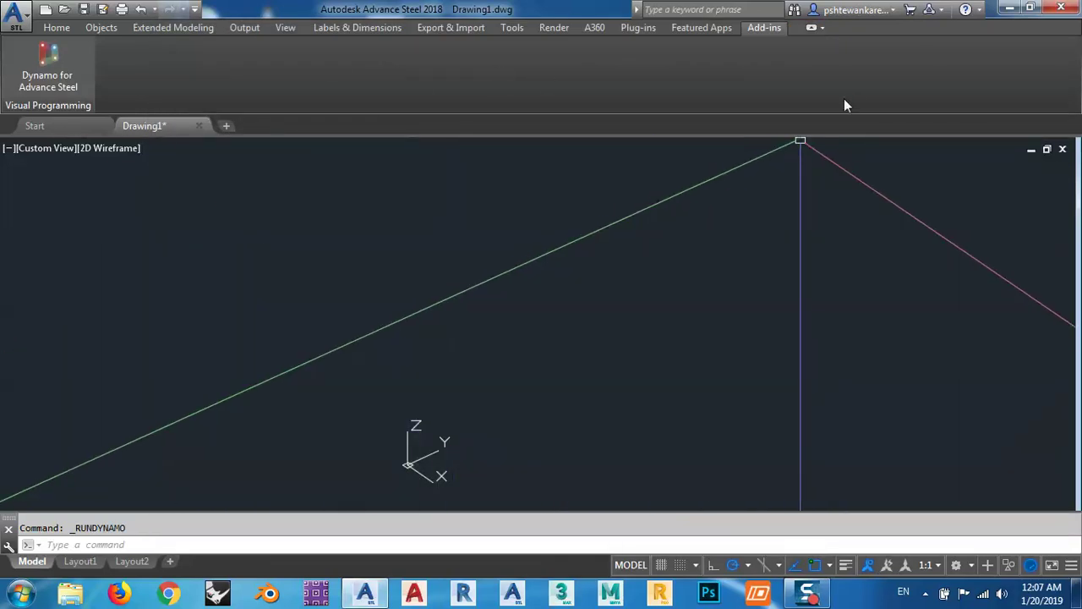
{"action": "left_click", "coordinate": [1064, 11]}
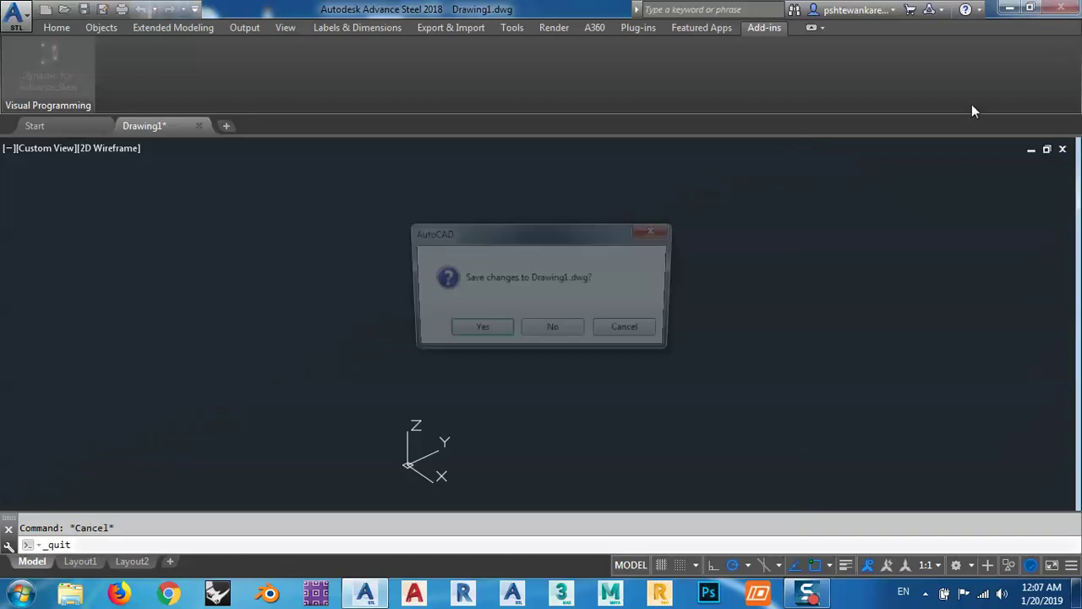
{"action": "left_click", "coordinate": [553, 331]}
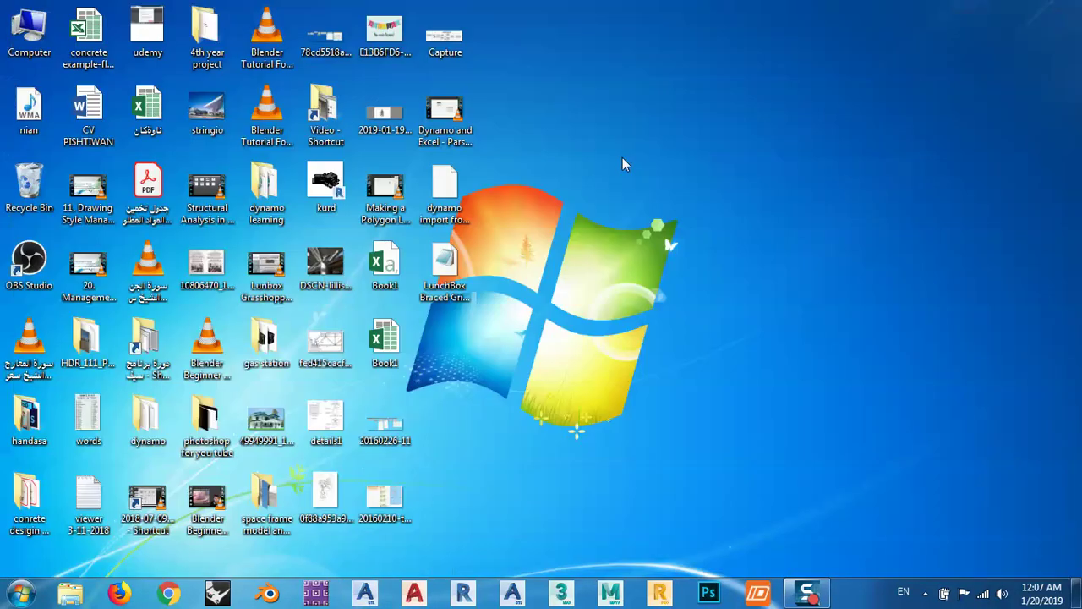
Refresh the desktop and open the Computer window, moving it to the right.
{"action": "right_click", "coordinate": [622, 157]}
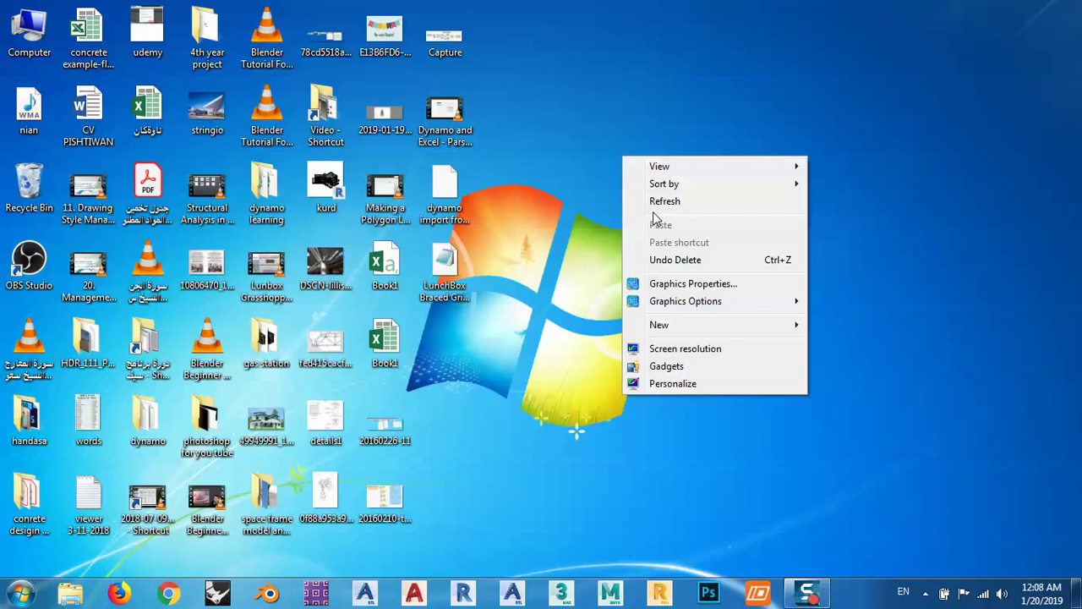
{"action": "left_click", "coordinate": [656, 199]}
{"action": "double_click", "coordinate": [38, 32]}
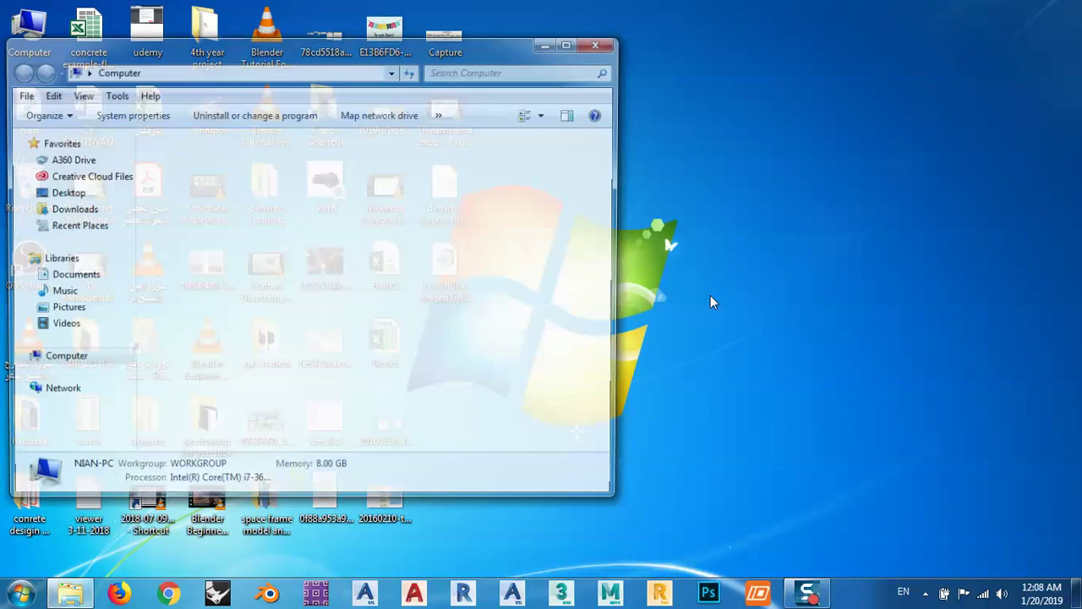
{"action": "left_click_drag", "start_coordinate": [265, 49], "coordinate": [426, 54]}
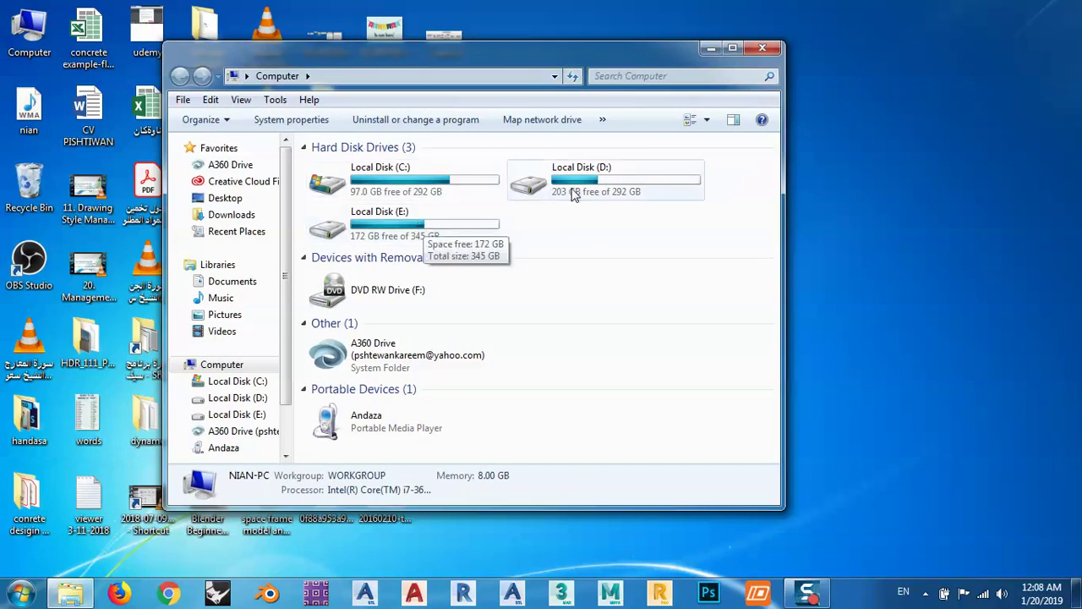
Browse to E:\Programs\drivers\grid shows for dynamo graphic card and bring up sp92183's options.
{"action": "double_click", "coordinate": [423, 225]}
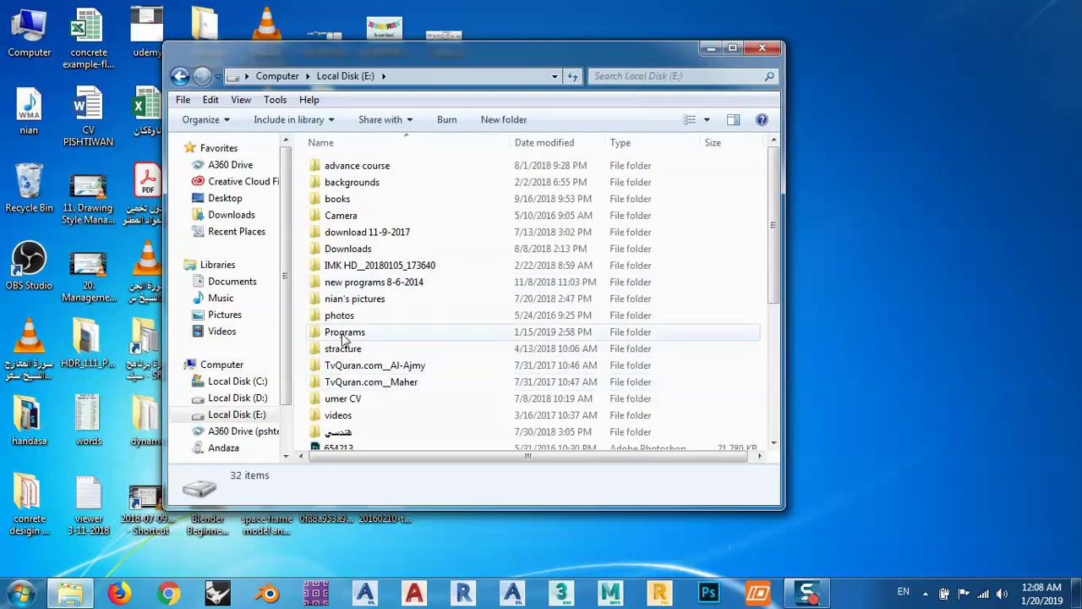
{"action": "double_click", "coordinate": [345, 332]}
{"action": "double_click", "coordinate": [331, 167]}
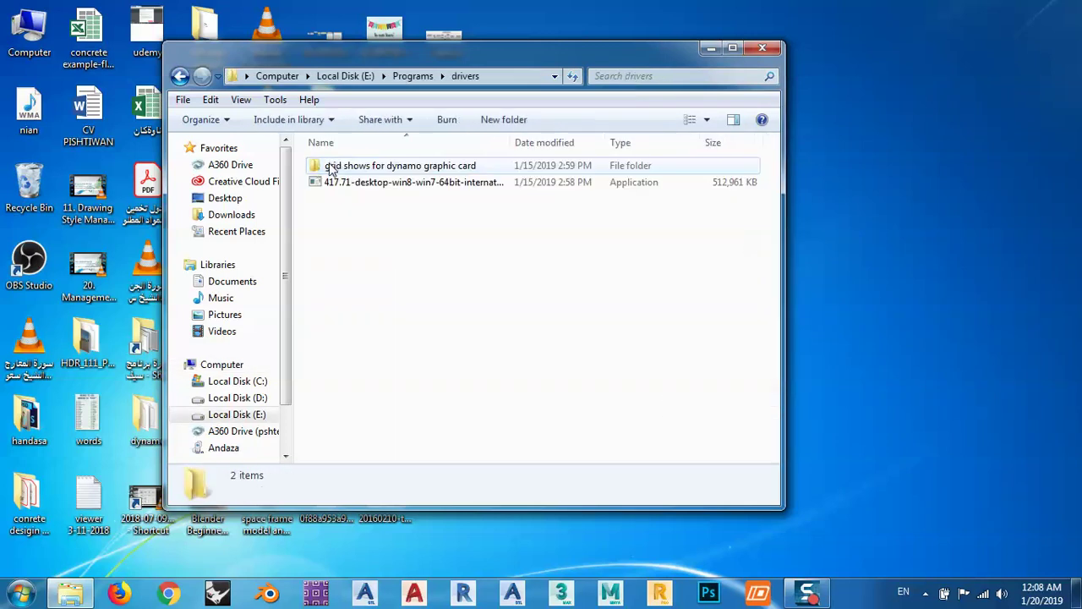
{"action": "double_click", "coordinate": [330, 166]}
{"action": "double_click", "coordinate": [329, 169]}
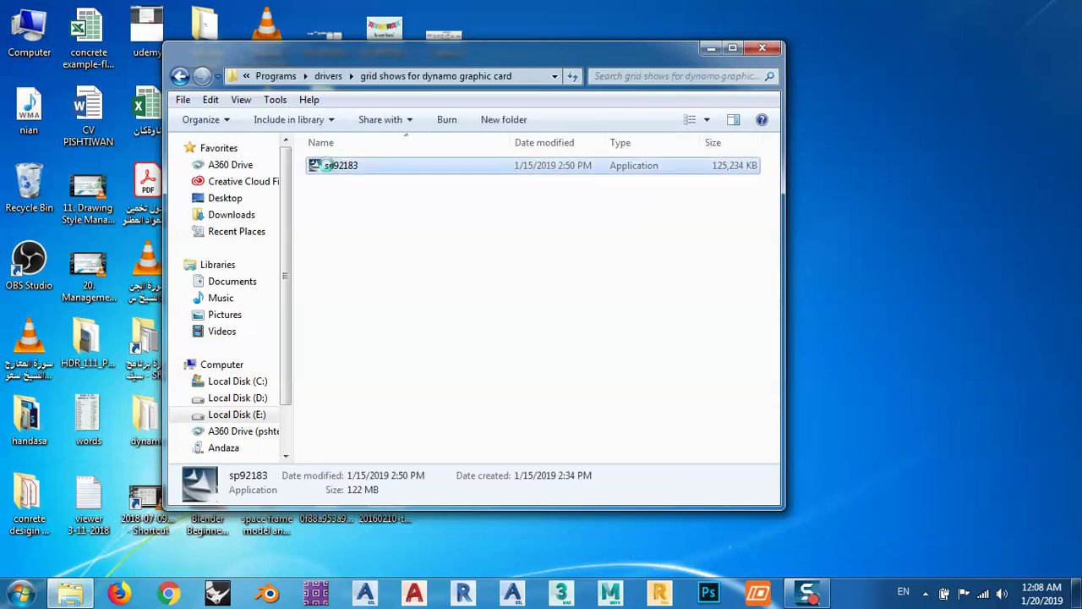
{"action": "right_click", "coordinate": [326, 165]}
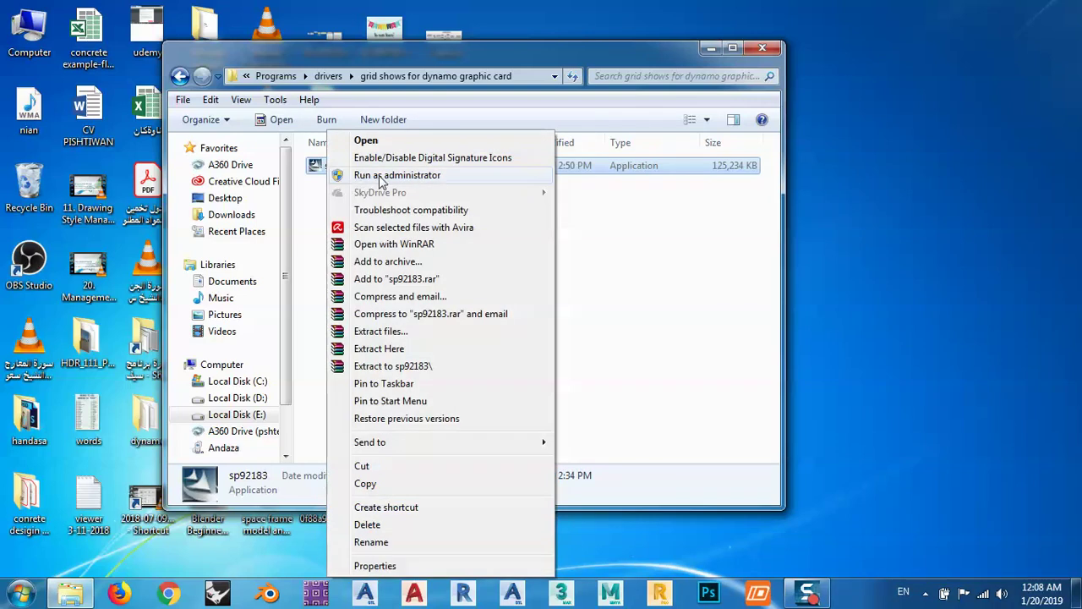
Run sp92183 as administrator, accept the licence and extract the driver files, overwriting all existing ones.
{"action": "left_click", "coordinate": [372, 179]}
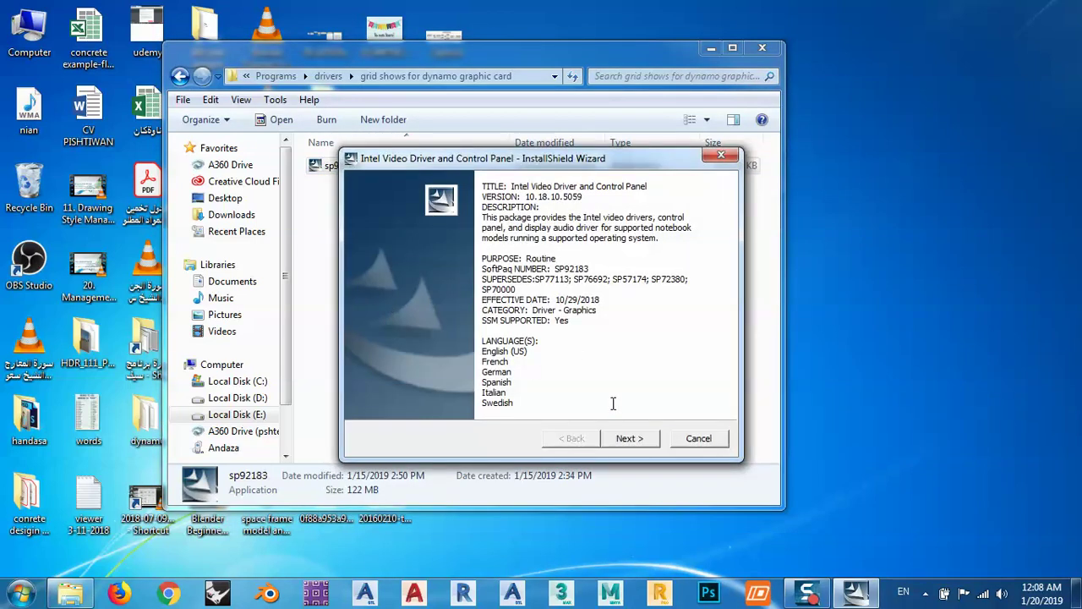
{"action": "left_click", "coordinate": [640, 440]}
{"action": "left_click", "coordinate": [479, 387]}
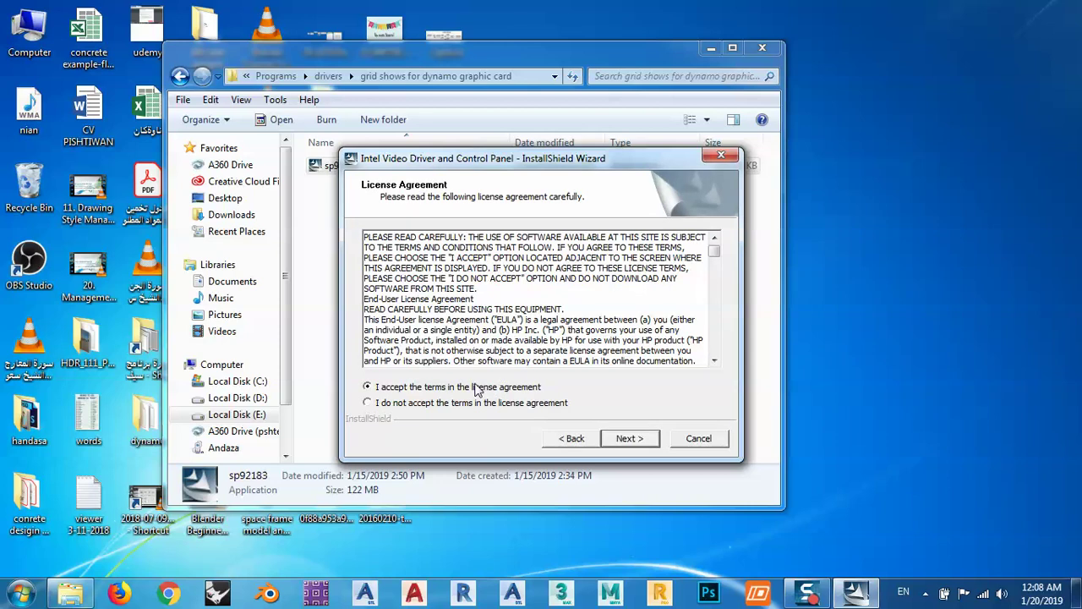
{"action": "left_click", "coordinate": [628, 440]}
{"action": "left_click", "coordinate": [627, 440]}
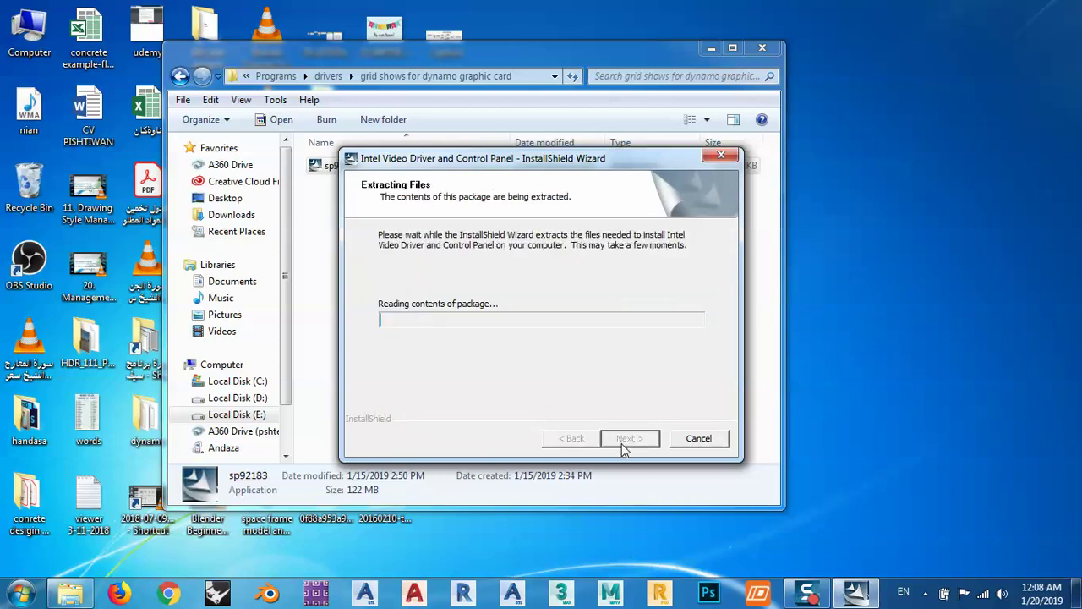
{"action": "left_click", "coordinate": [455, 273]}
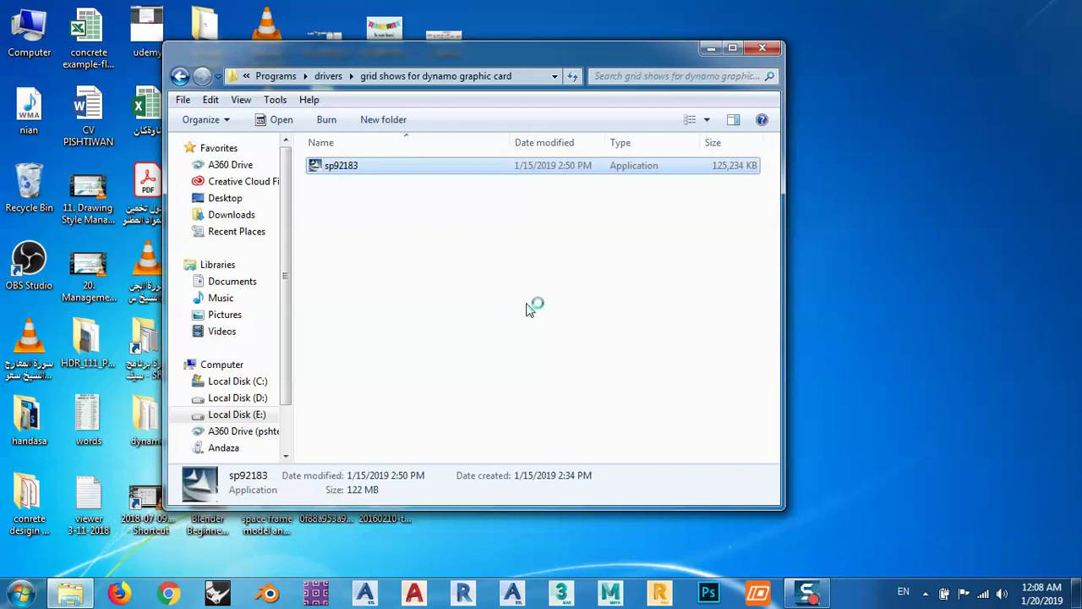
Move the Explorer window aside and bring the Intel Graphics Driver Setup to the front.
{"action": "left_click_drag", "start_coordinate": [606, 45], "coordinate": [799, 127]}
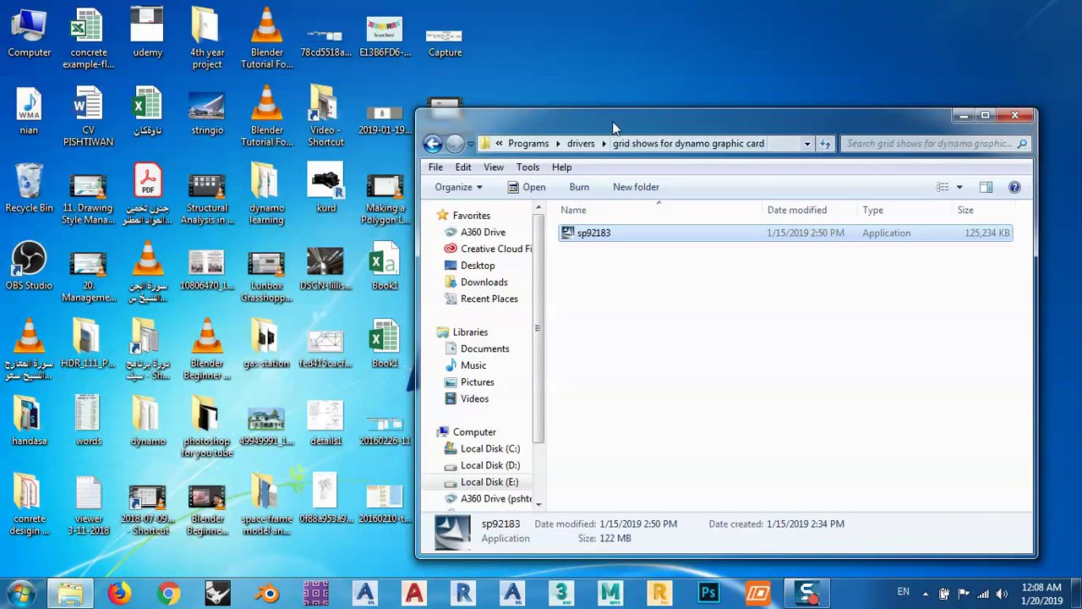
{"action": "left_click_drag", "start_coordinate": [612, 121], "coordinate": [745, 100]}
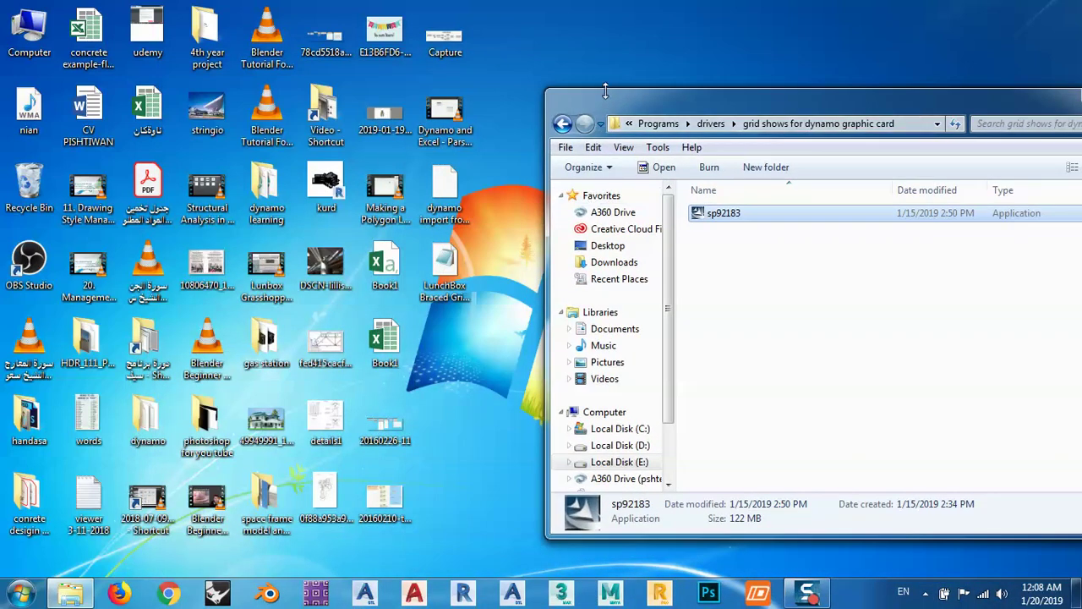
{"action": "left_click_drag", "start_coordinate": [599, 98], "coordinate": [618, 87]}
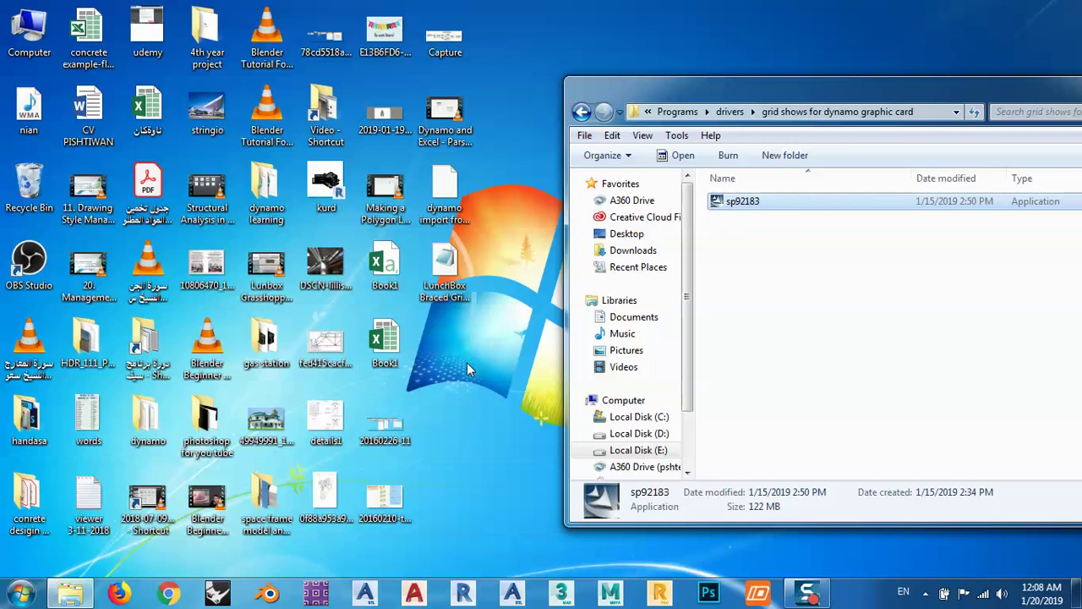
{"action": "left_click", "coordinate": [508, 135]}
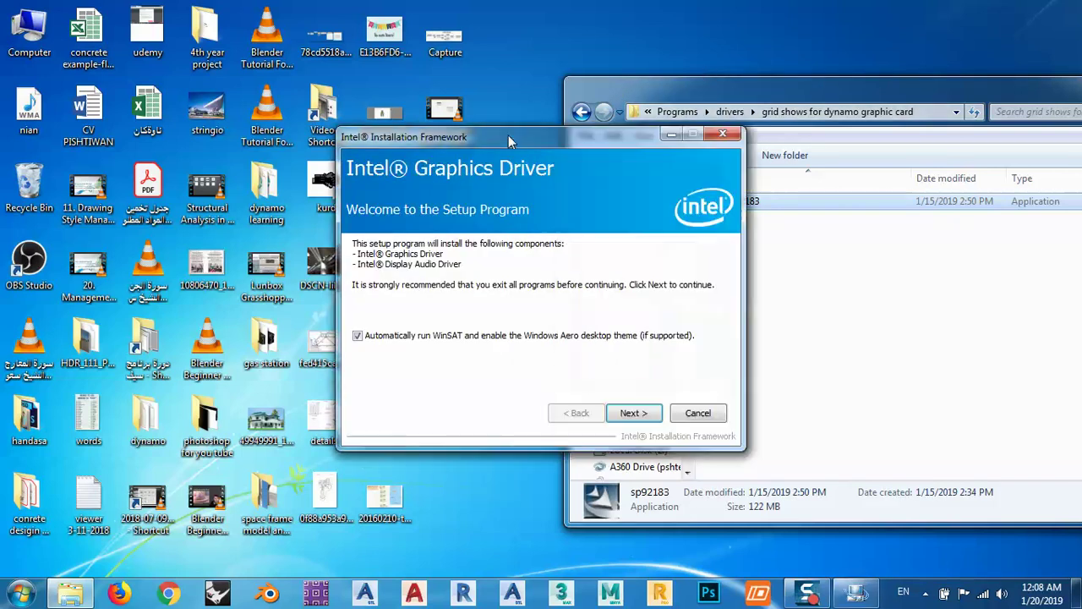
Accept the licence and begin installing the Intel HD Graphics 4000 driver, then close the folder window.
{"action": "left_click", "coordinate": [624, 413]}
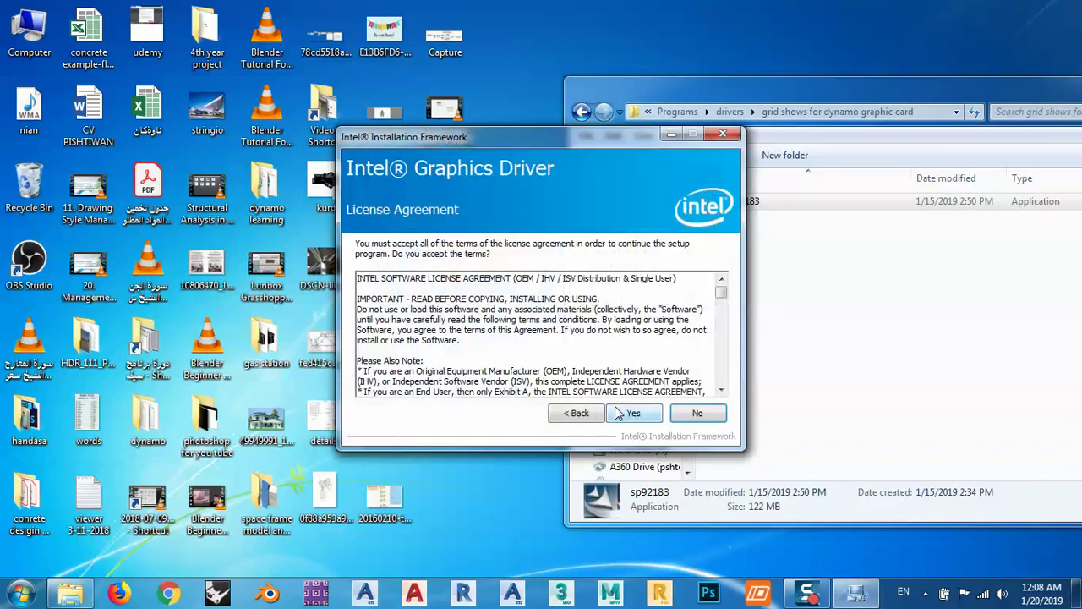
{"action": "left_click", "coordinate": [627, 413]}
{"action": "left_click", "coordinate": [631, 413]}
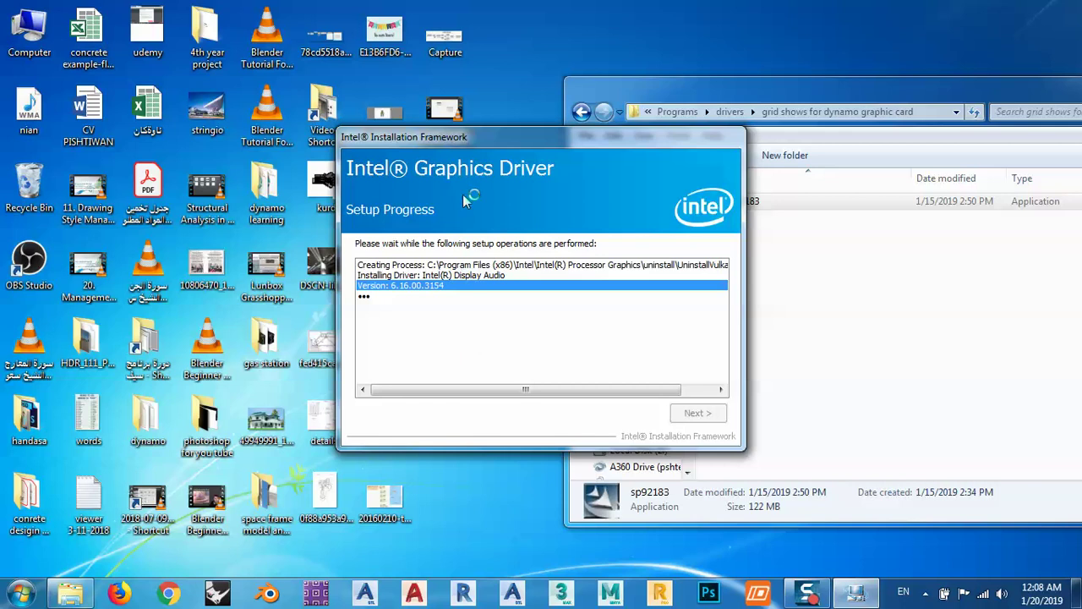
{"action": "left_click_drag", "start_coordinate": [464, 137], "coordinate": [248, 212]}
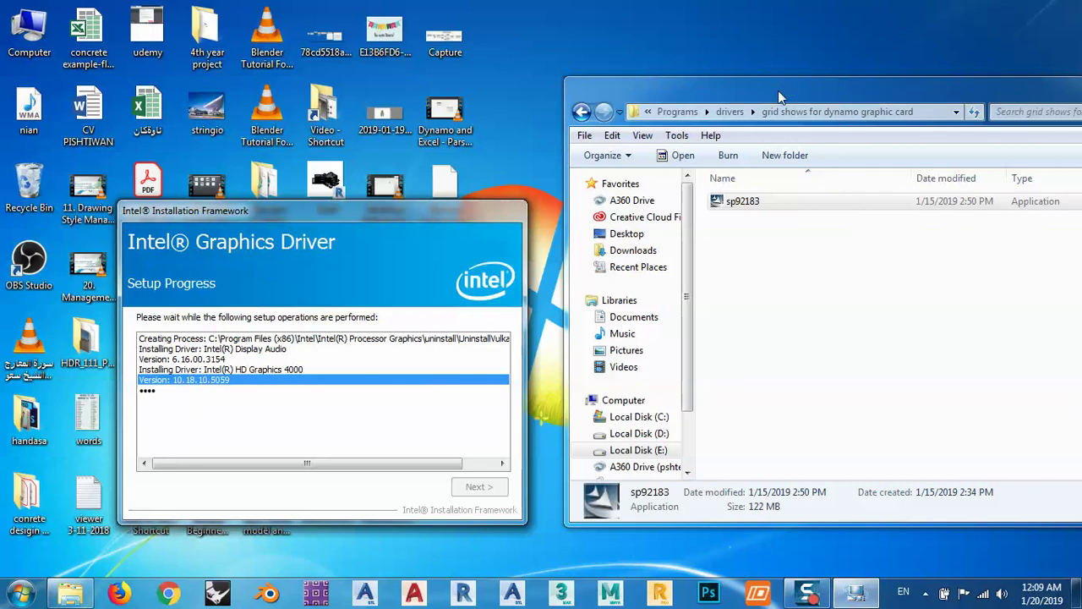
{"action": "left_click_drag", "start_coordinate": [780, 95], "coordinate": [547, 53]}
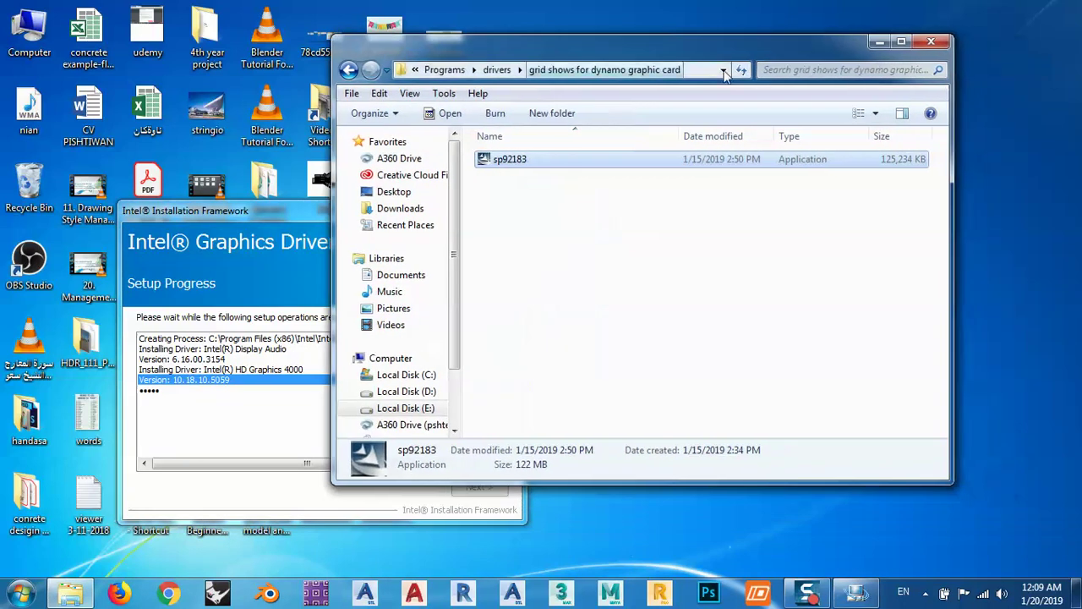
{"action": "left_click", "coordinate": [930, 44]}
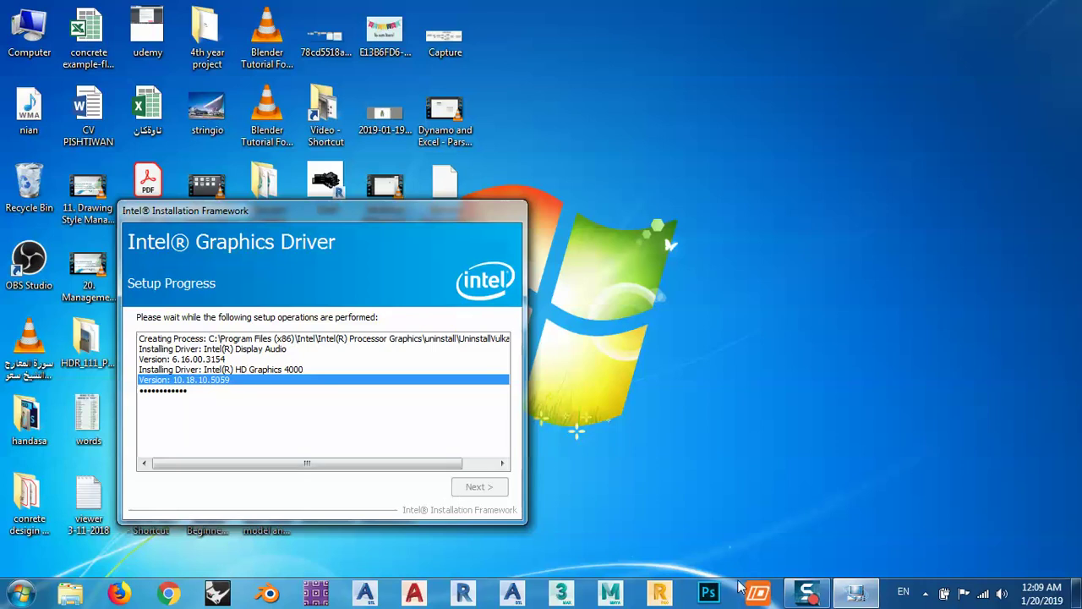
Complete the Intel graphics driver setup and close it, postponing the restart.
{"action": "mouse_move", "coordinate": [838, 599]}
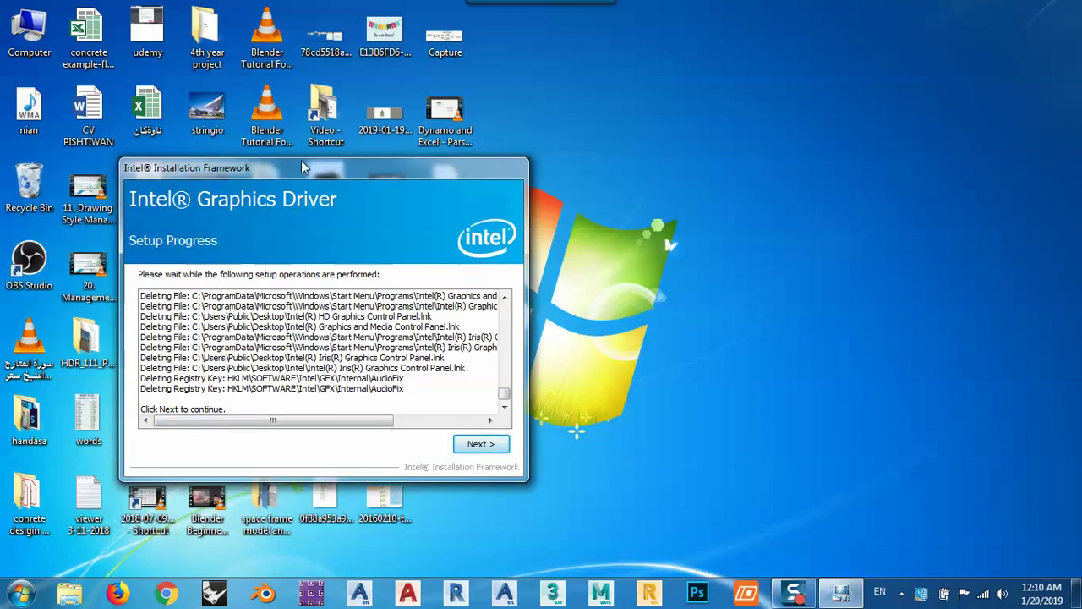
{"action": "left_click", "coordinate": [482, 444]}
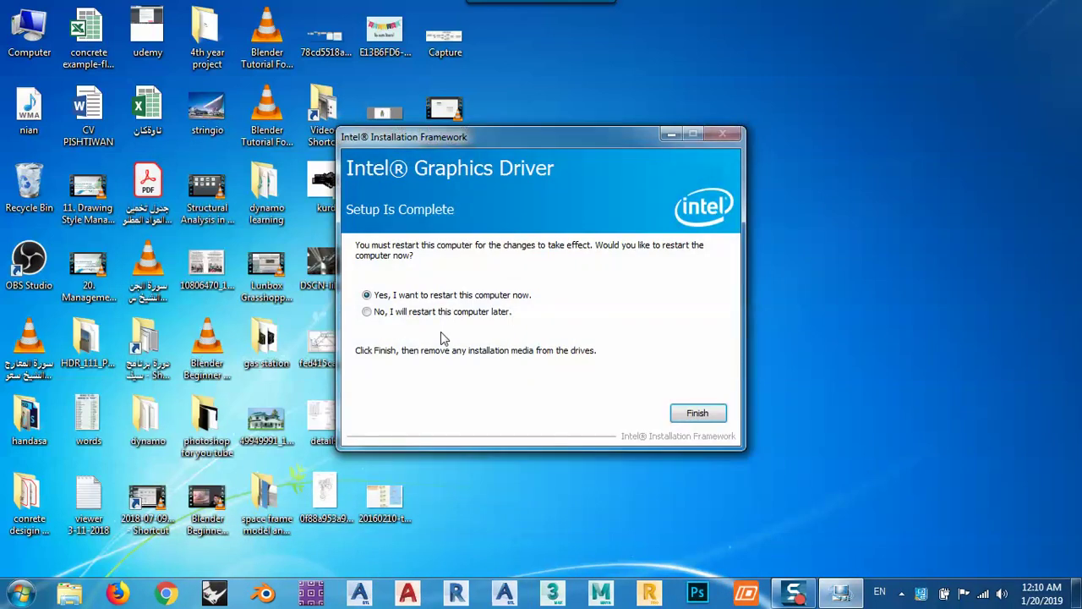
{"action": "left_click", "coordinate": [697, 416]}
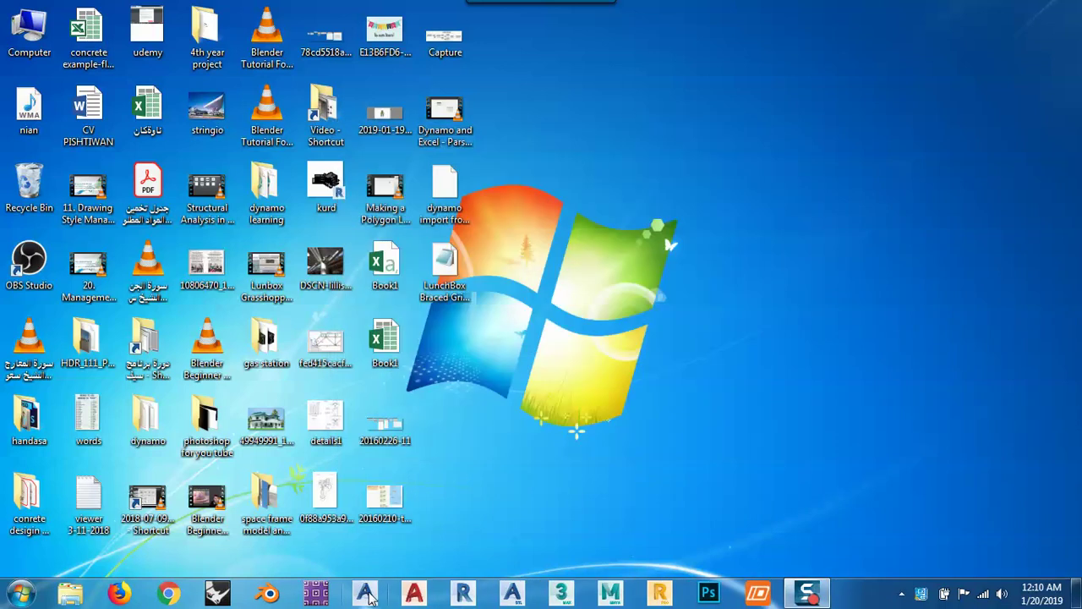
Reopen Advance Steel 2018 with a new Drawing1 and launch Dynamo for Advance Steel.
{"action": "left_click", "coordinate": [367, 595]}
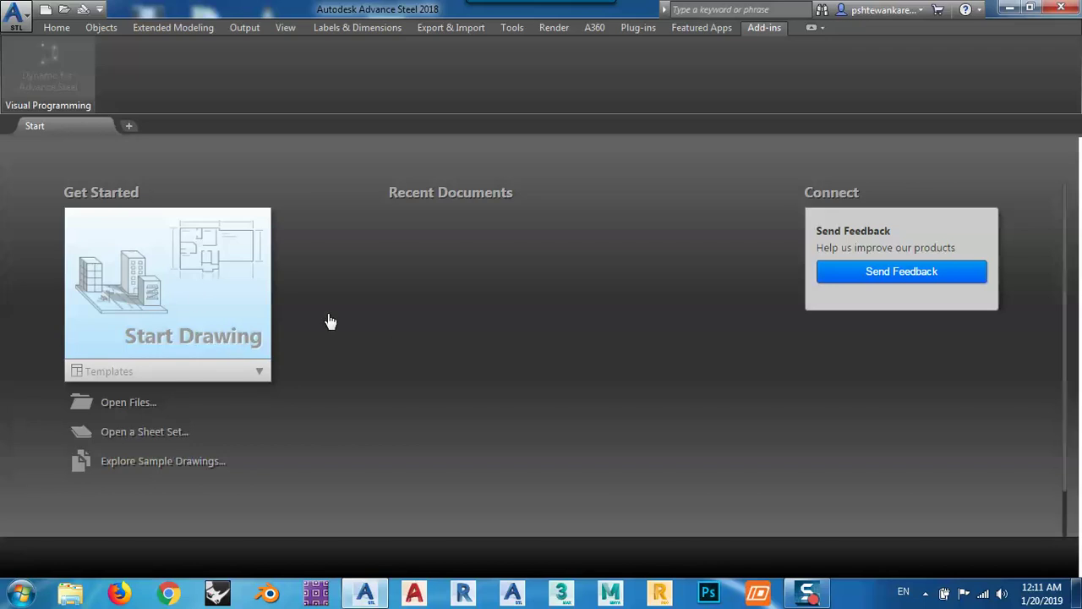
{"action": "left_click", "coordinate": [268, 314]}
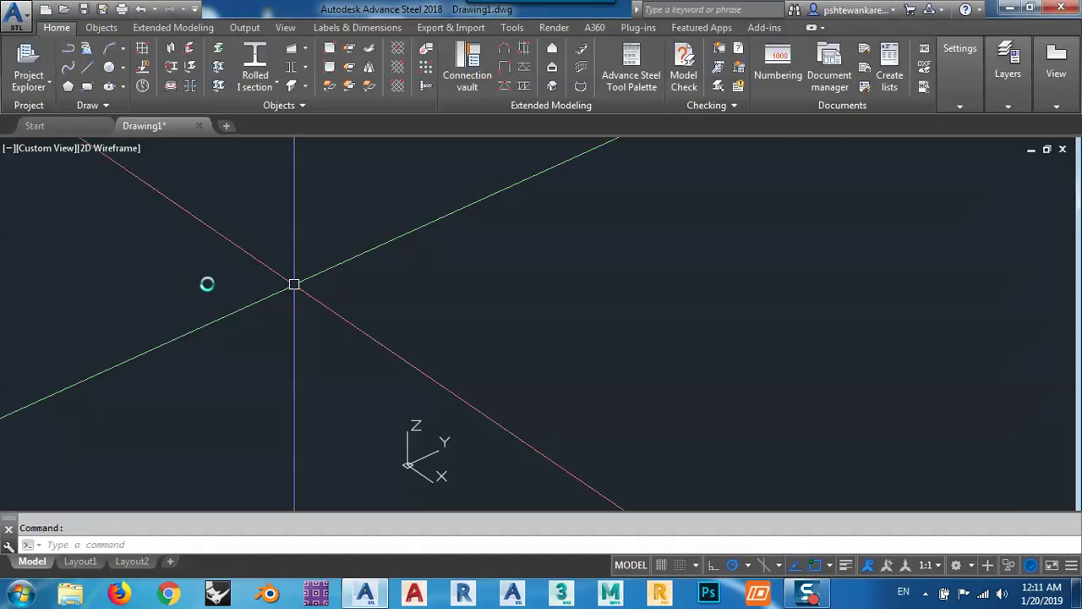
{"action": "left_click", "coordinate": [760, 28]}
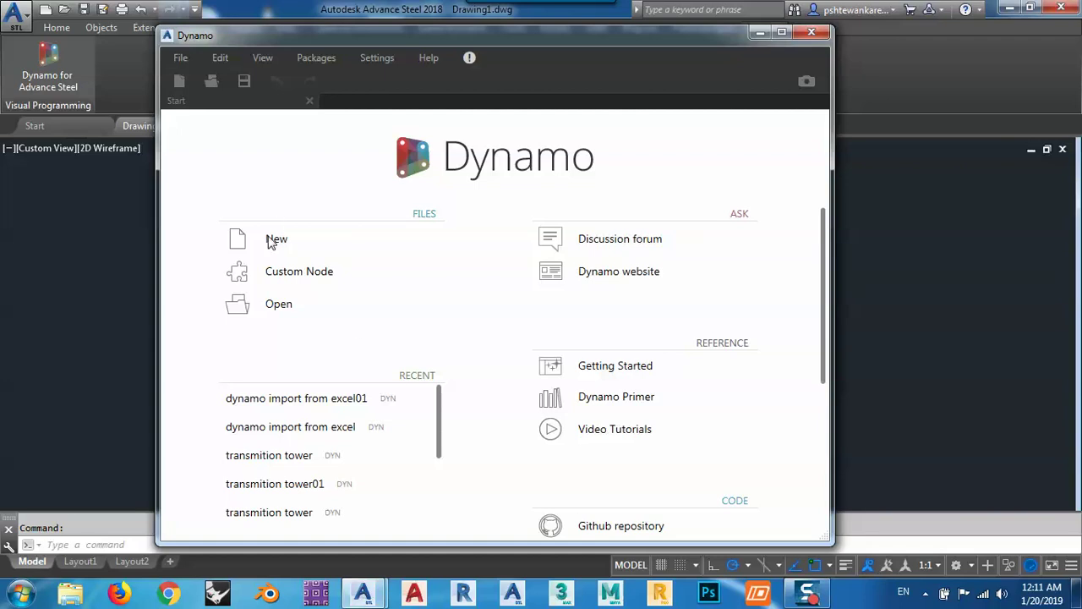
Create a new Dynamo Home workspace and try the canvas right-click options.
{"action": "left_click", "coordinate": [271, 241]}
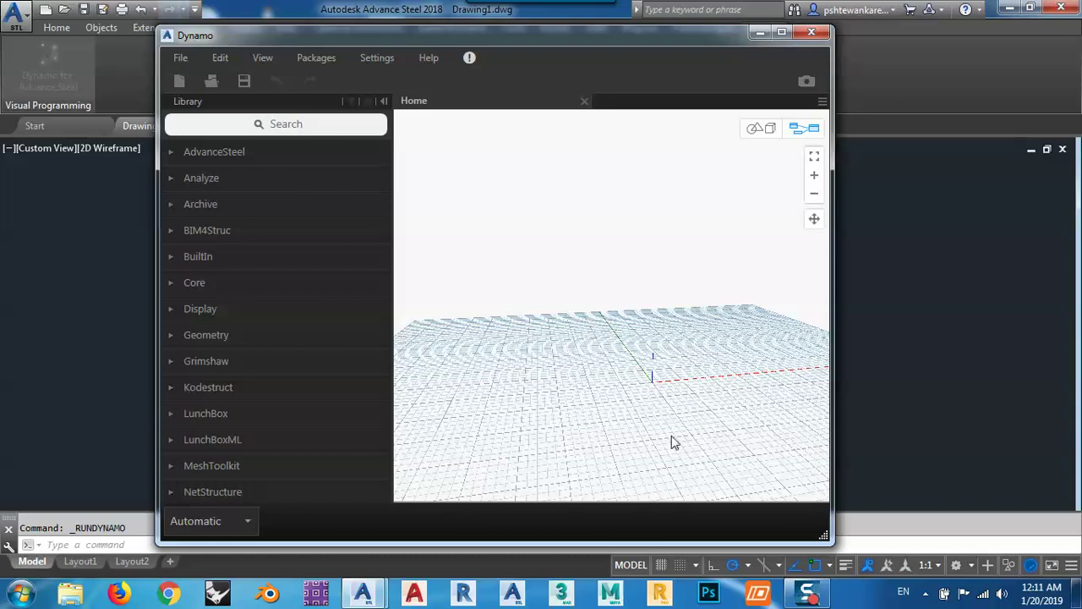
{"action": "right_click", "coordinate": [679, 180]}
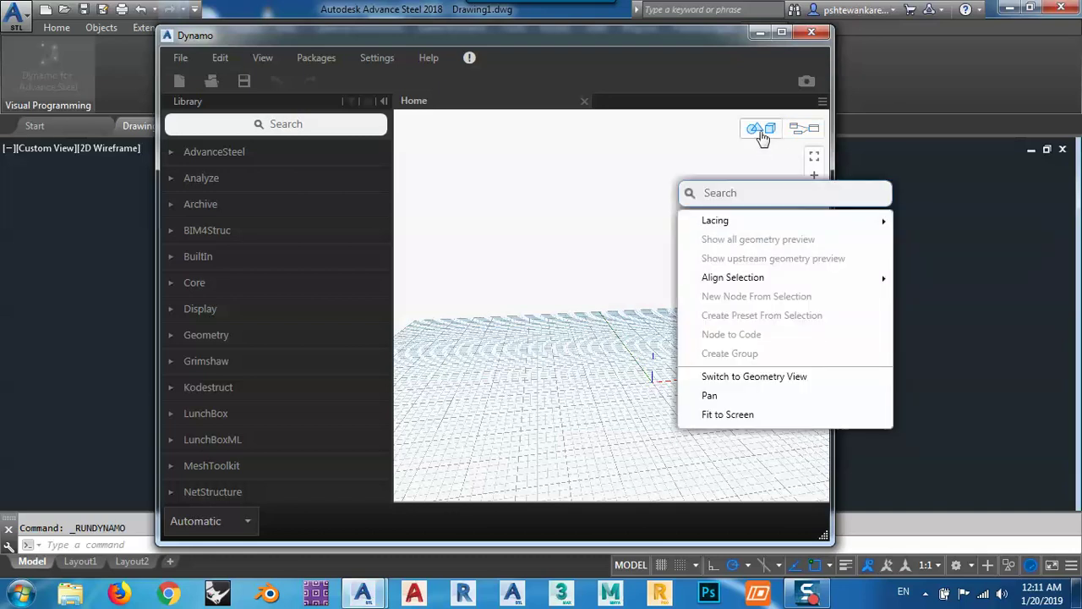
{"action": "right_click", "coordinate": [596, 230]}
{"action": "left_click", "coordinate": [630, 287]}
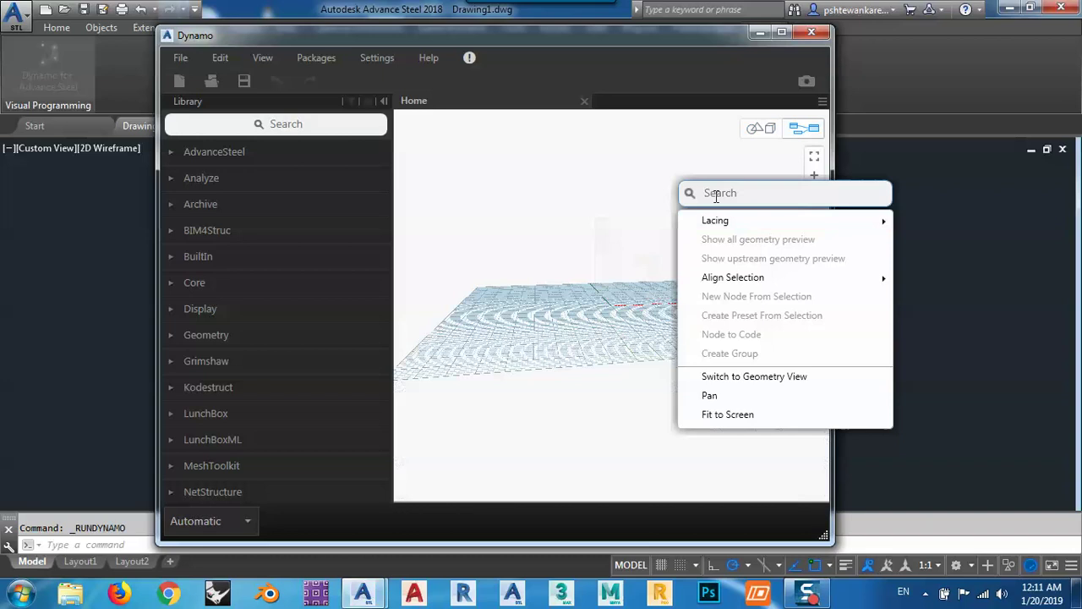
{"action": "left_click", "coordinate": [610, 236]}
Switch to the 3D geometry preview and orbit and zoom the grid lines and axes.
{"action": "left_click", "coordinate": [760, 128]}
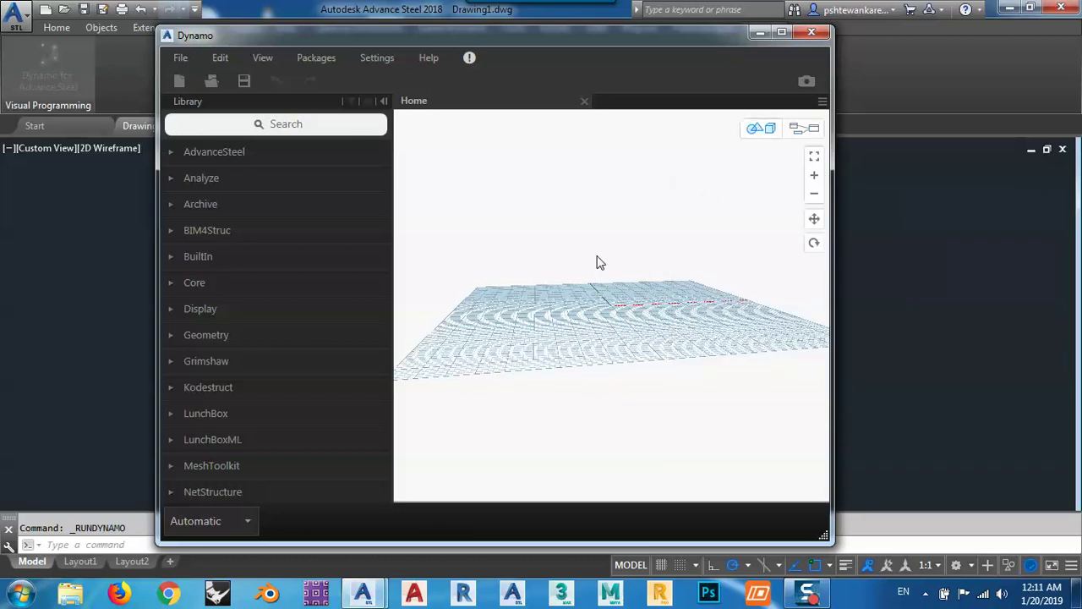
{"action": "right_click_drag", "start_coordinate": [596, 263], "coordinate": [622, 323]}
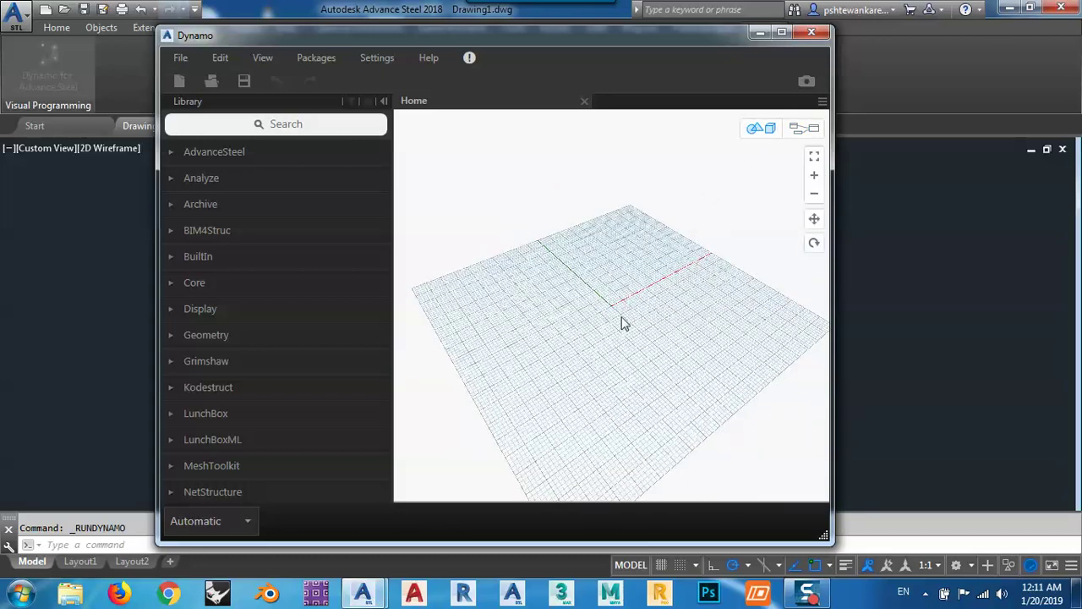
{"action": "scroll", "coordinate": [619, 316], "scroll_direction": "down", "scroll_amount": 2}
{"action": "scroll", "coordinate": [615, 311], "scroll_direction": "up", "scroll_amount": 4}
{"action": "scroll", "coordinate": [614, 311], "scroll_direction": "down", "scroll_amount": 3}
{"action": "right_click_drag", "start_coordinate": [614, 310], "coordinate": [620, 346]}
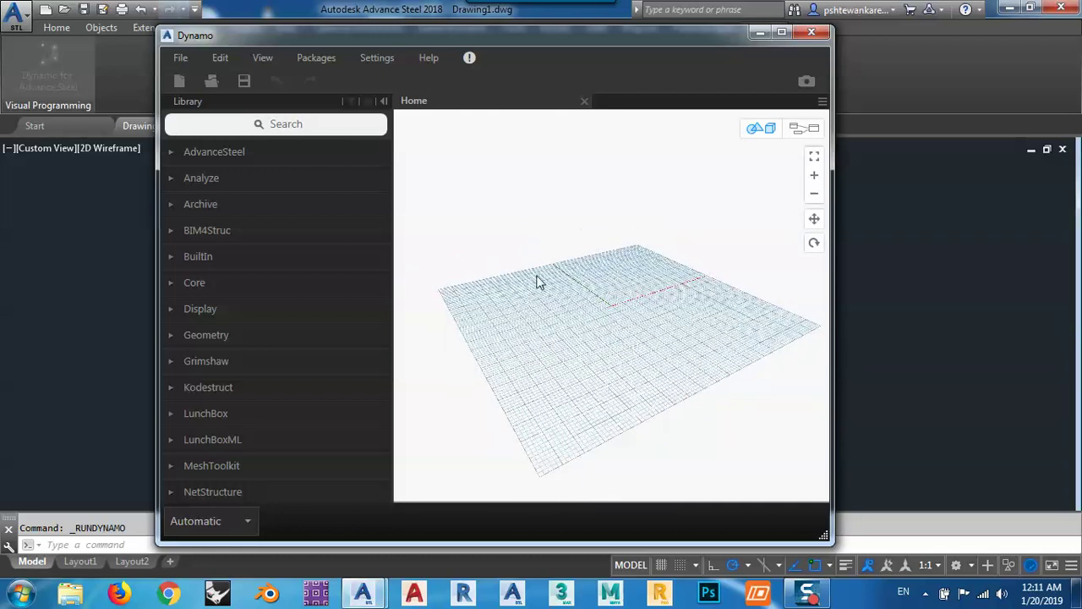
{"action": "left_click_drag", "start_coordinate": [482, 34], "coordinate": [529, 33]}
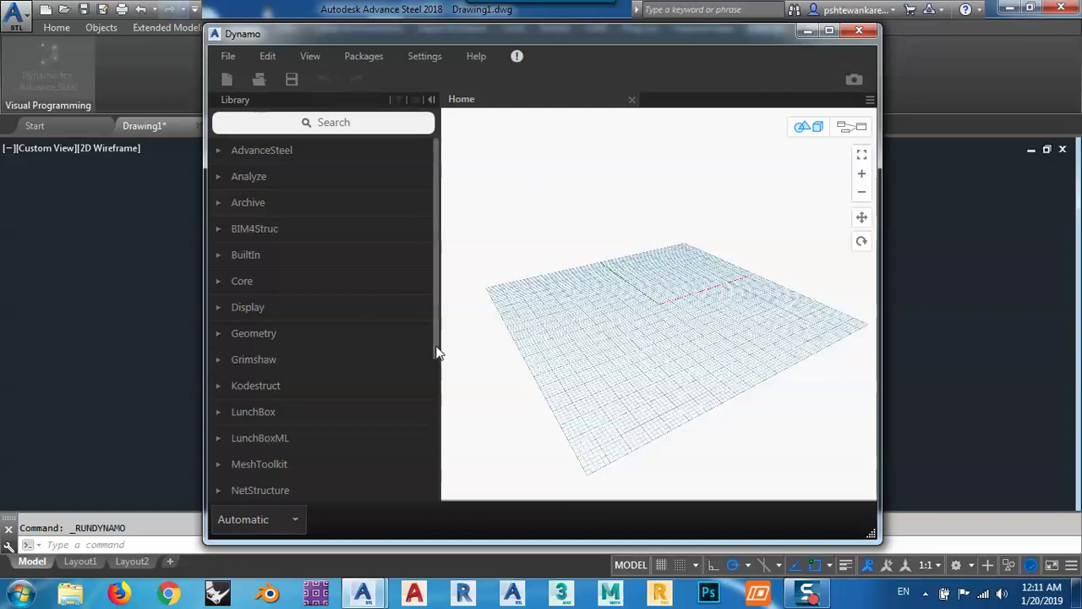
{"action": "left_click_drag", "start_coordinate": [436, 354], "coordinate": [434, 506]}
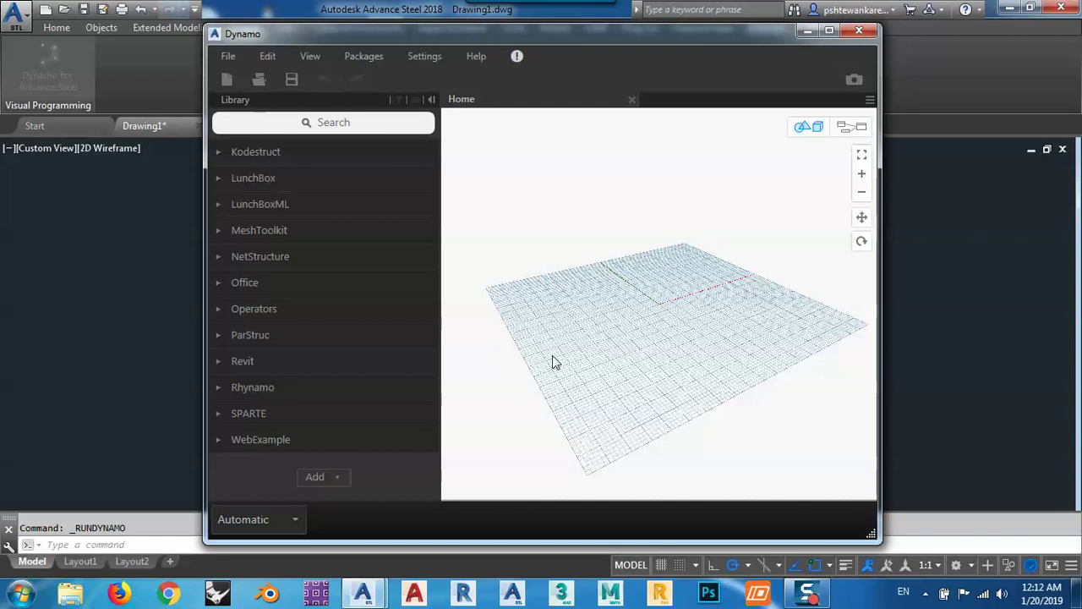
{"action": "mouse_move", "coordinate": [552, 360]}
{"action": "right_mouse_down"}
{"action": "mouse_move", "coordinate": [566, 363]}
{"action": "mouse_move", "coordinate": [568, 387]}
{"action": "right_mouse_up"}
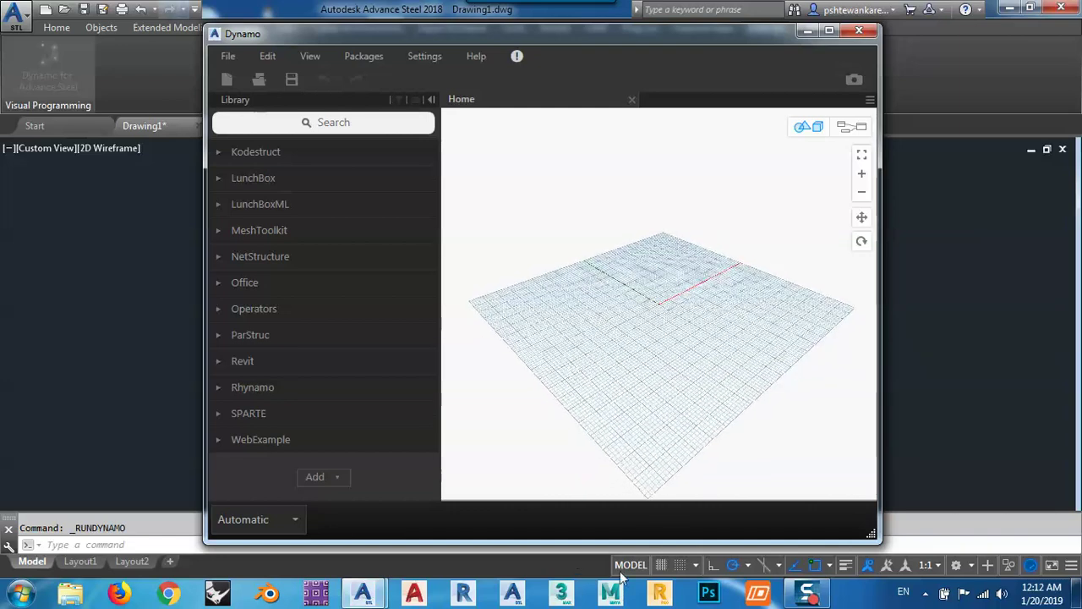